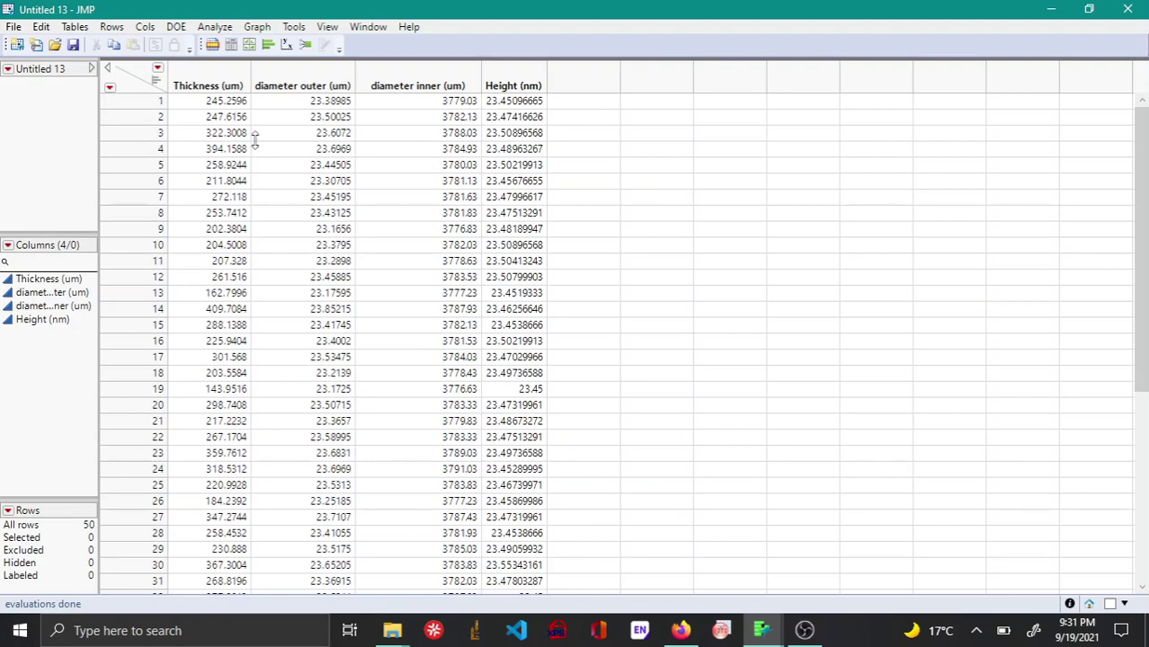
# Step: Scroll through the 50 rows of Thickness, diameter and Height data and back to the top
pyautogui.scroll(-7, 256, 143)
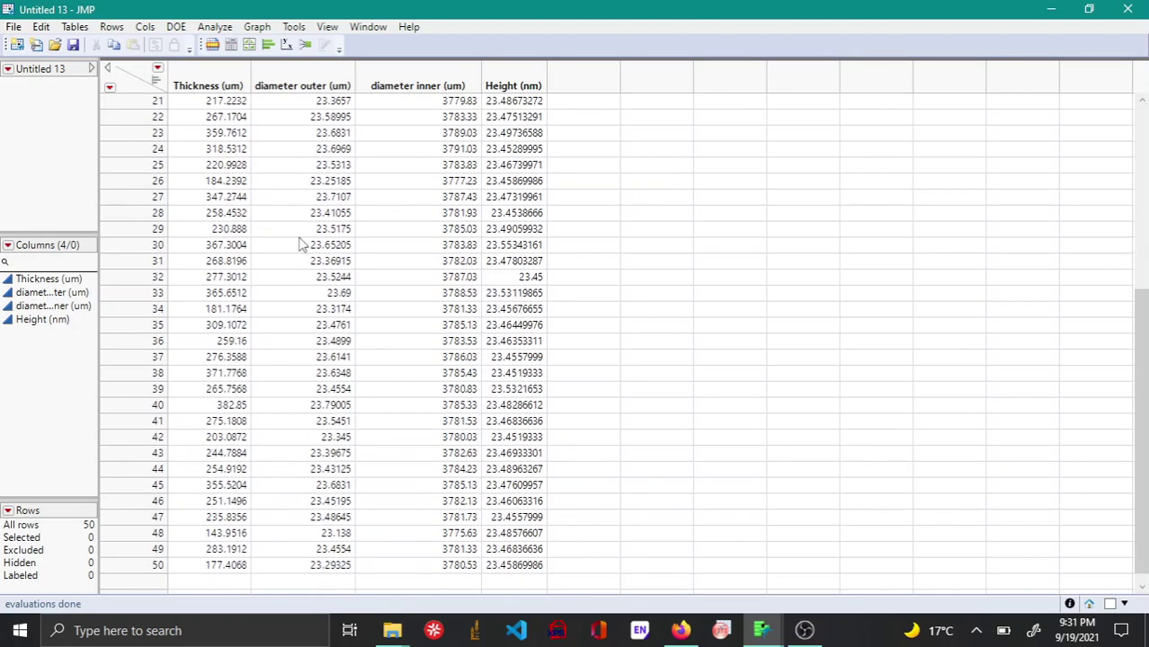
pyautogui.scroll(7, 307, 282)
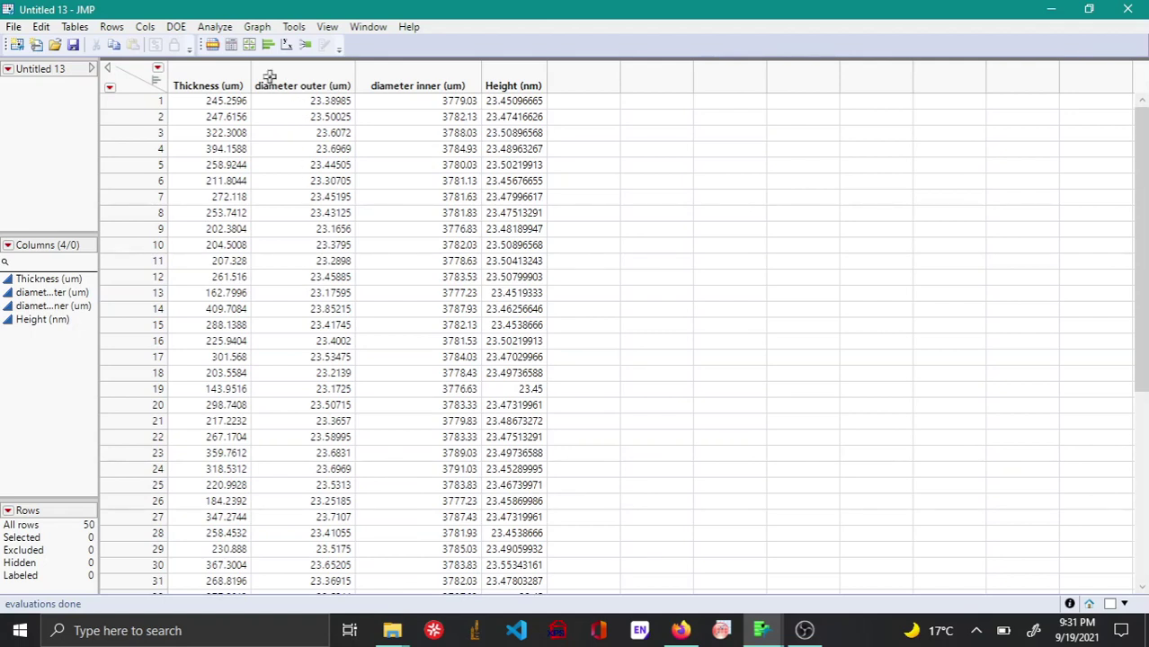
# Step: In Graph Builder, plot Thickness against diameter outer with a 90% density ellipse showing correlation r 0.917
pyautogui.click(258, 27)
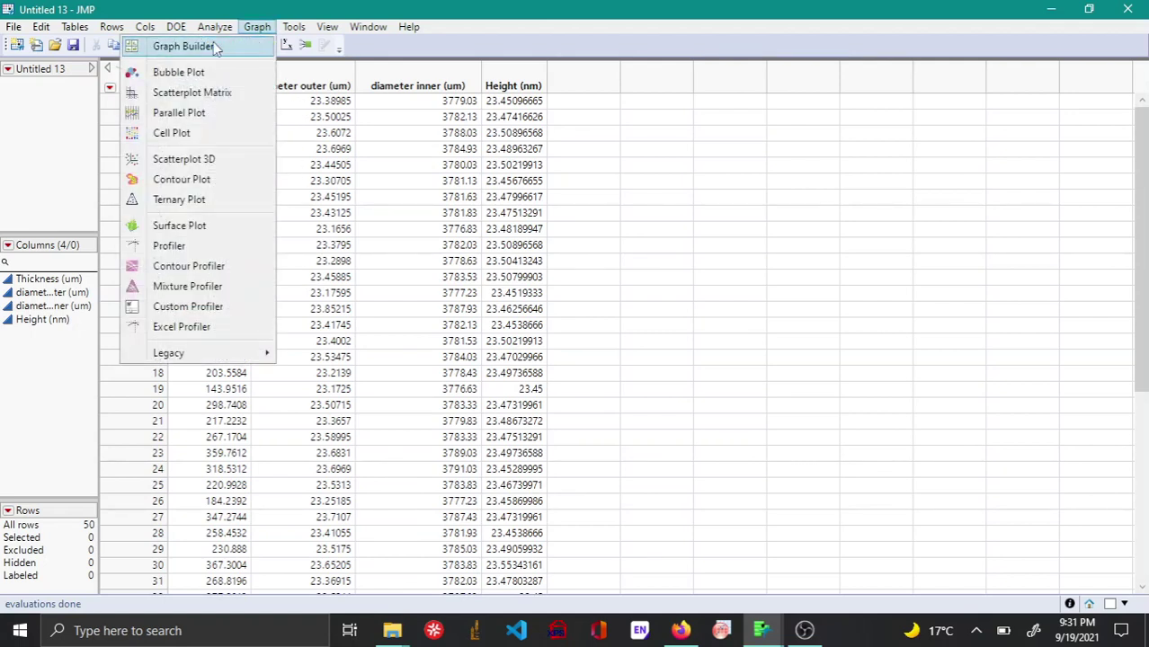
pyautogui.click(214, 41)
pyautogui.click(870, 73)
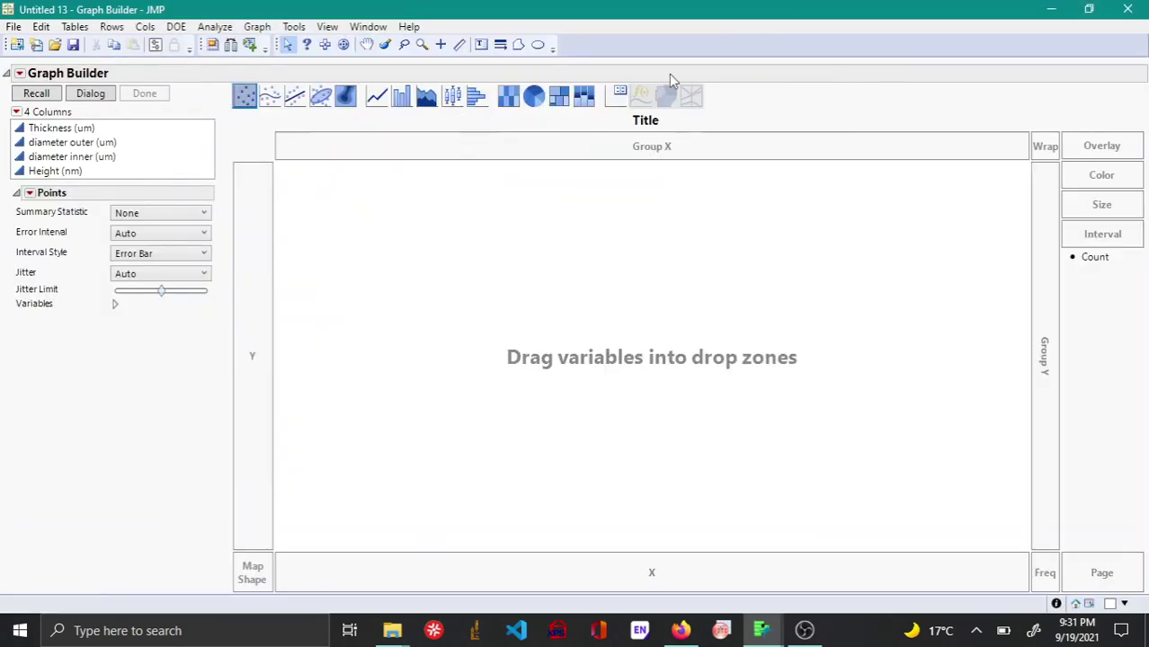
pyautogui.moveTo(67, 132); pyautogui.dragTo(267, 260)
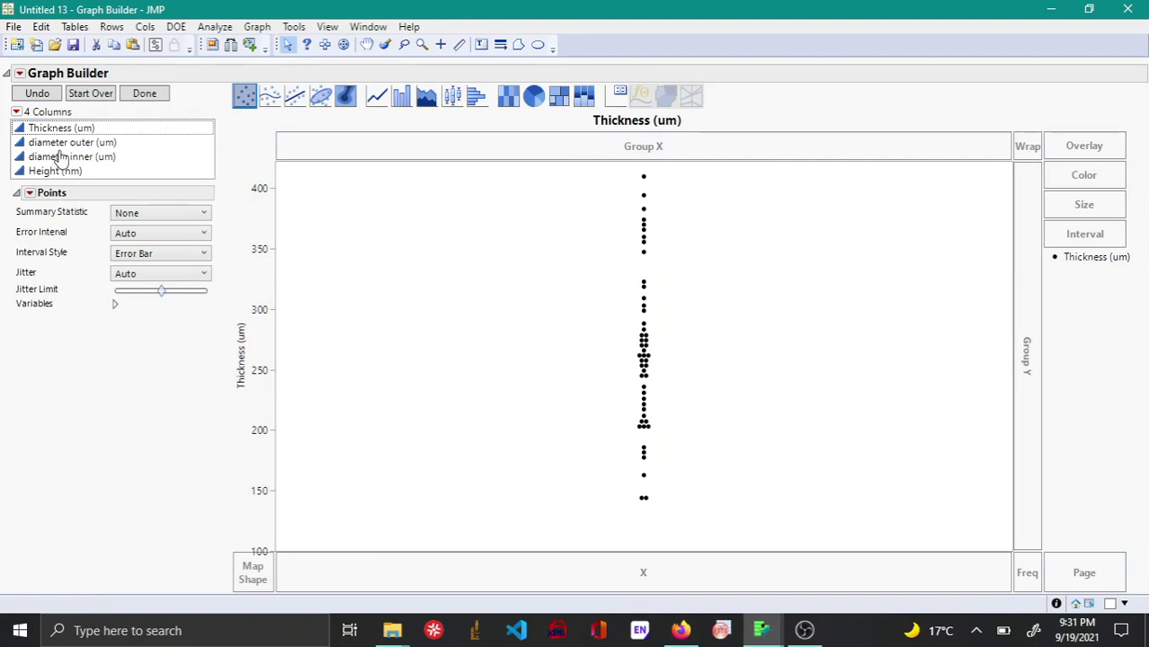
pyautogui.moveTo(59, 144); pyautogui.dragTo(560, 563)
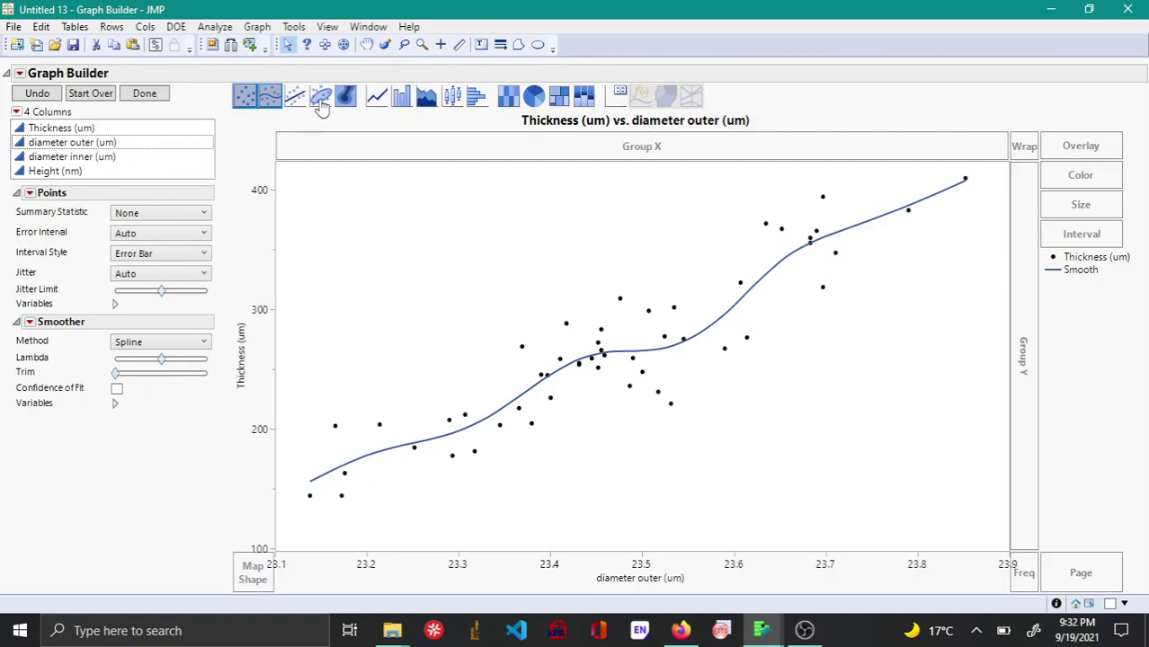
pyautogui.click(321, 97)
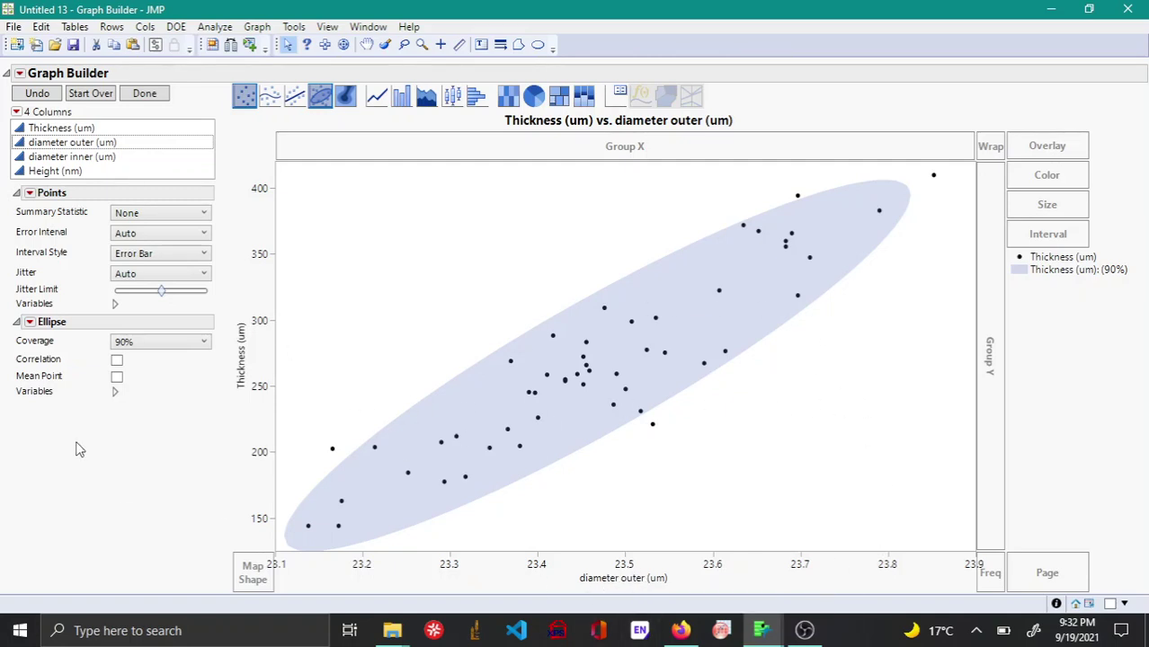
pyautogui.click(117, 362)
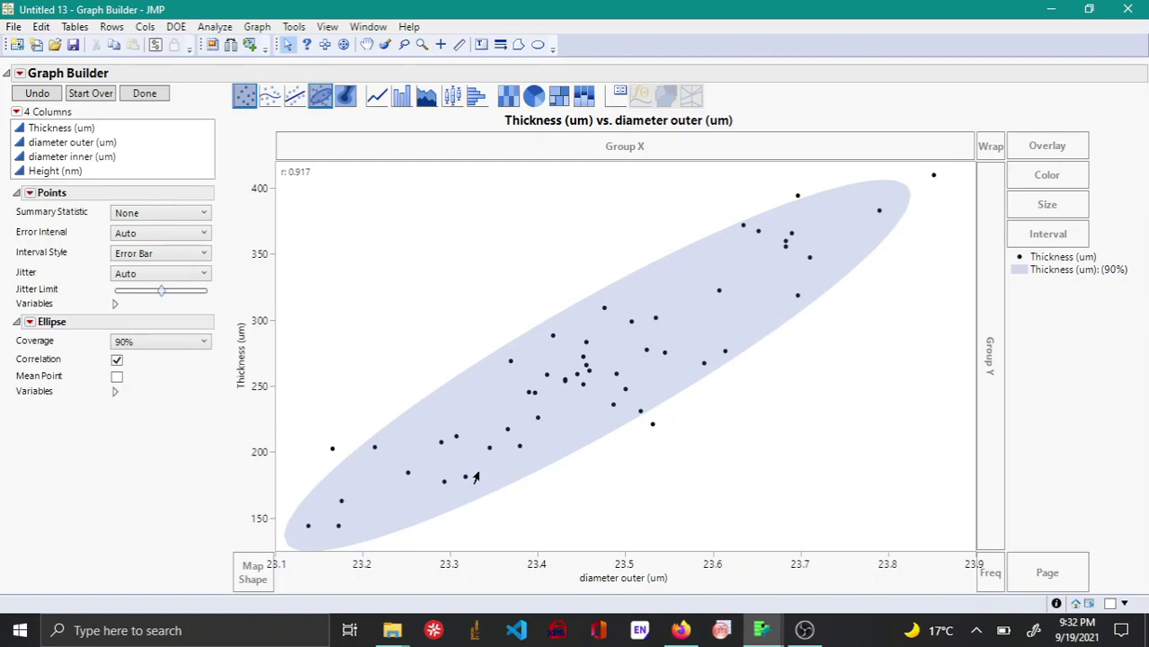
# Step: Drag diameter inner beside diameter outer on X, adding a second ellipse panel with r 0.797
pyautogui.click(67, 159)
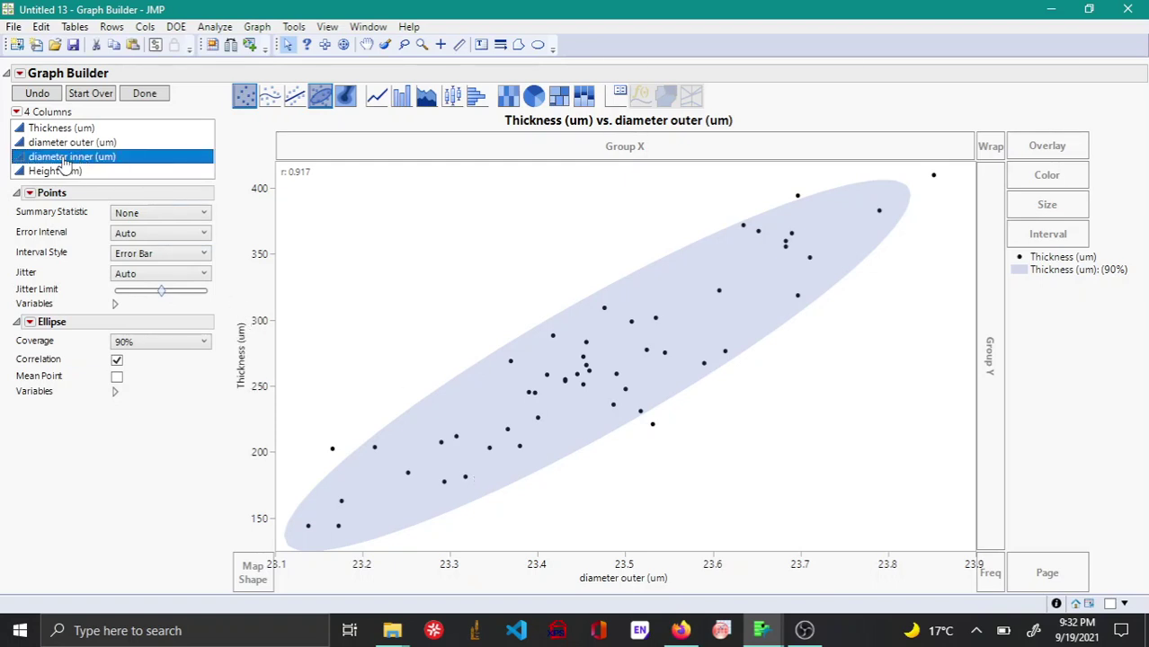
pyautogui.moveTo(65, 160); pyautogui.dragTo(829, 563)
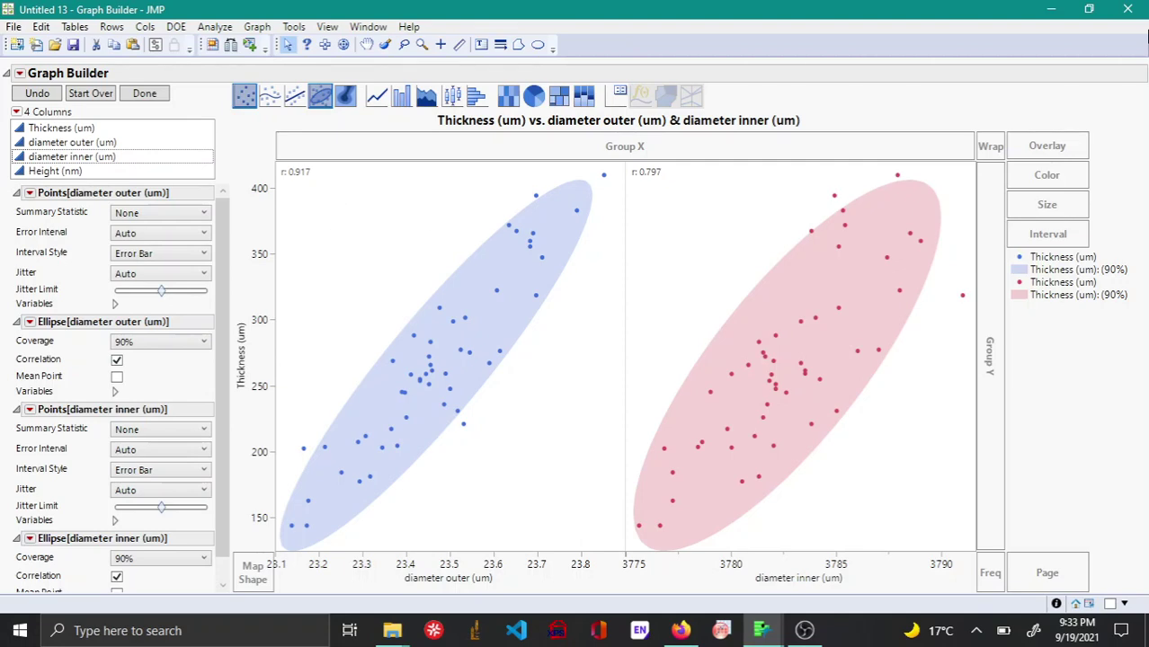
# Step: Minimize Graph Builder and set up Fit Y by X with Thickness as response and both diameters as factors
pyautogui.click(1054, 10)
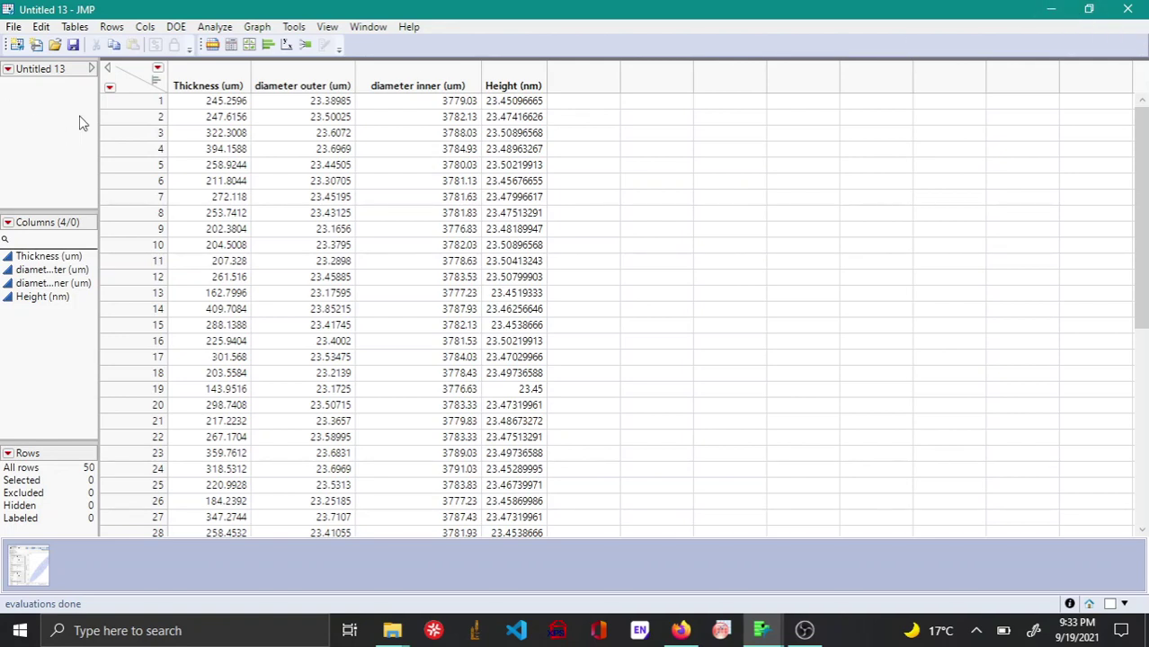
pyautogui.click(220, 30)
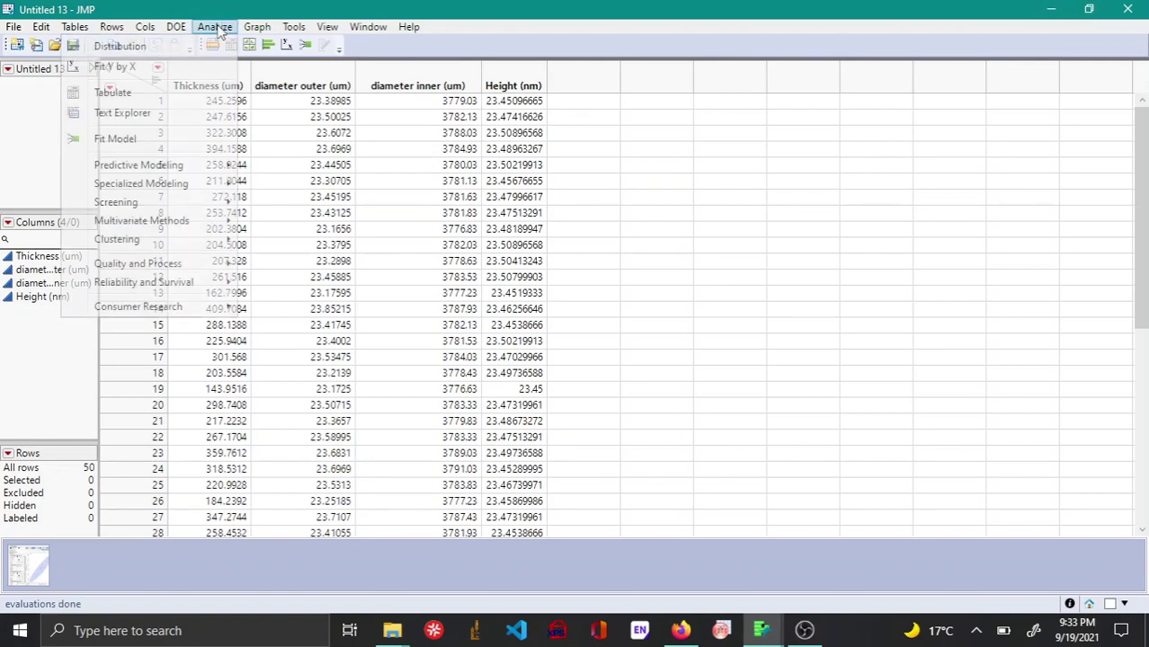
pyautogui.click(137, 68)
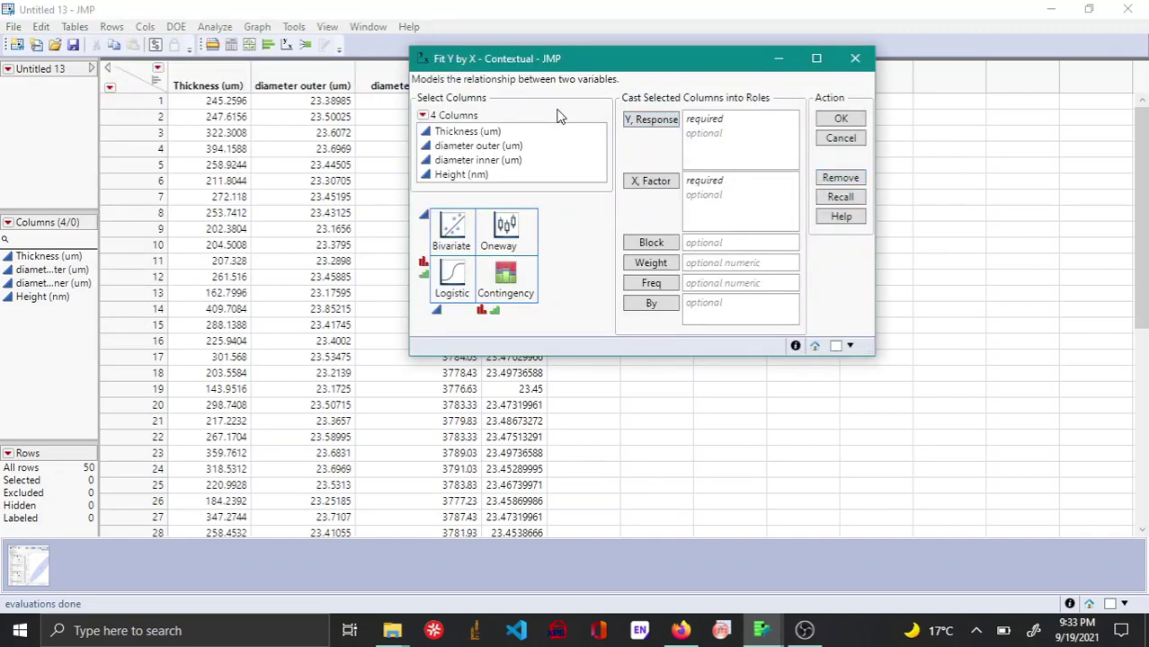
pyautogui.click(485, 133)
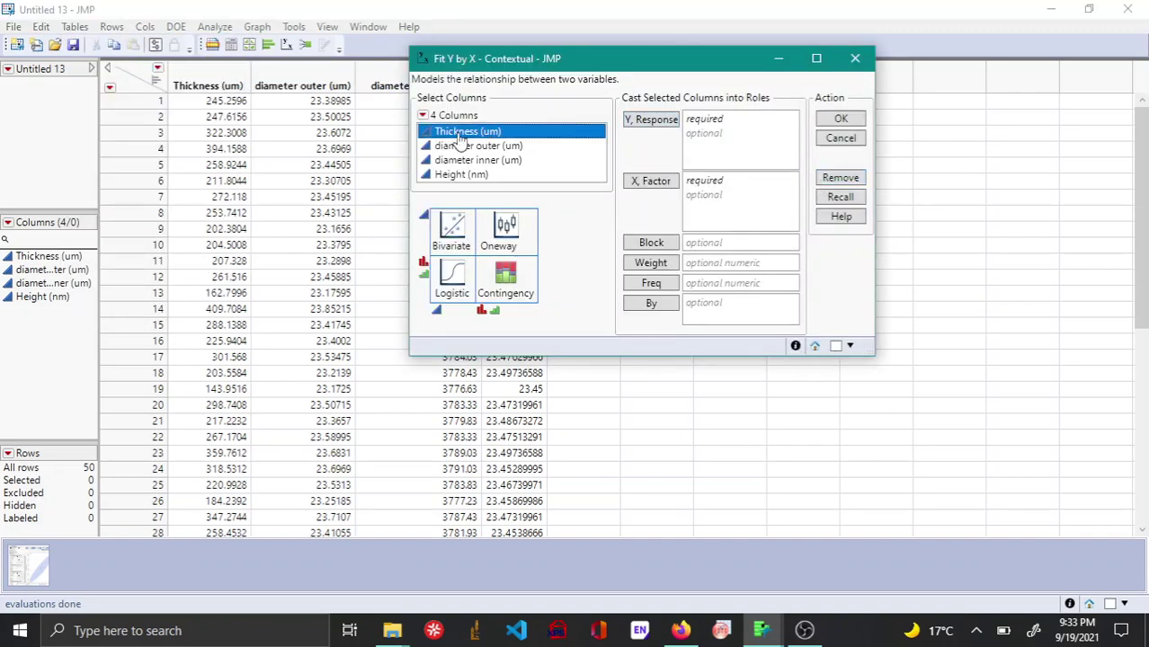
pyautogui.click(653, 126)
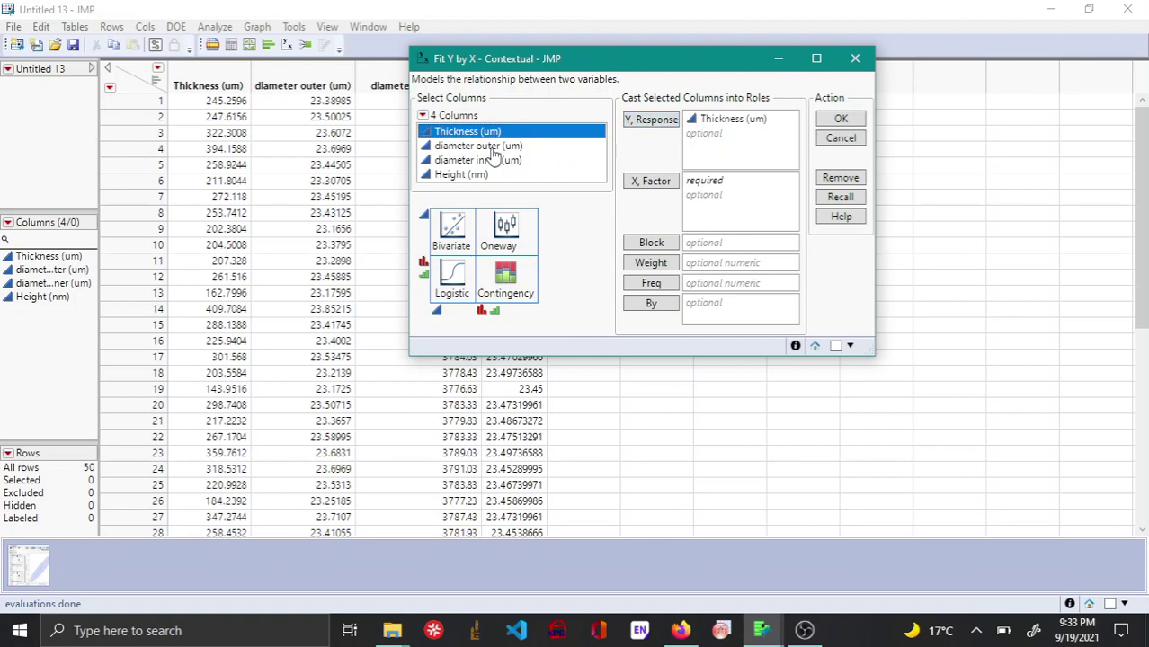
pyautogui.moveTo(485, 147); pyautogui.dragTo(493, 167)
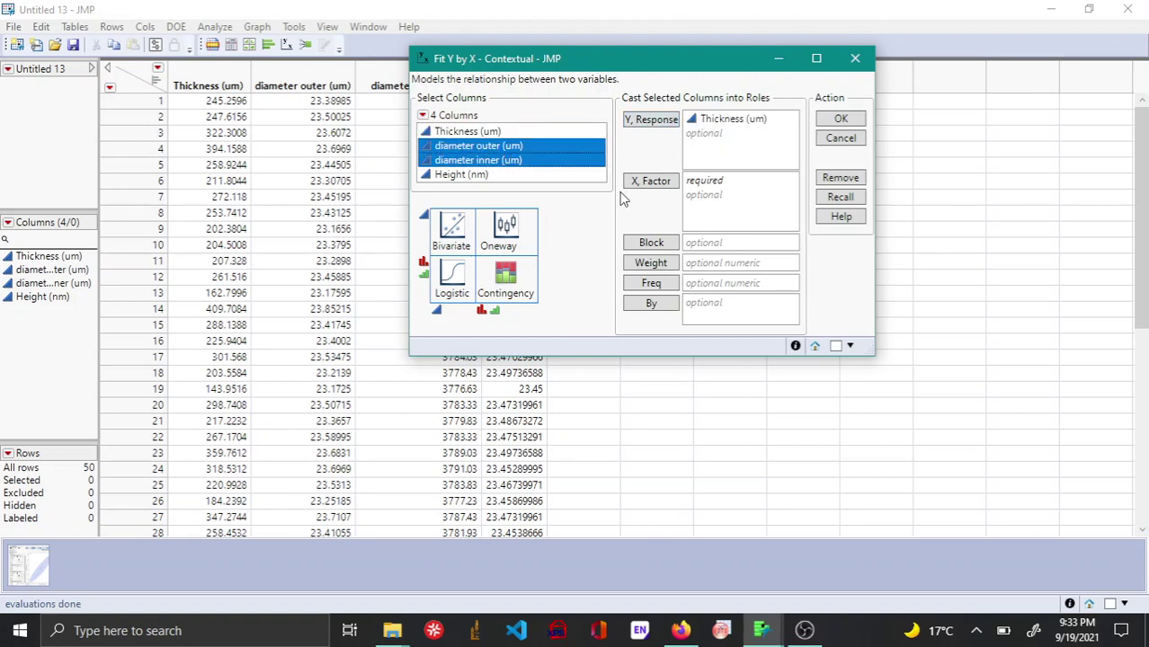
pyautogui.click(661, 186)
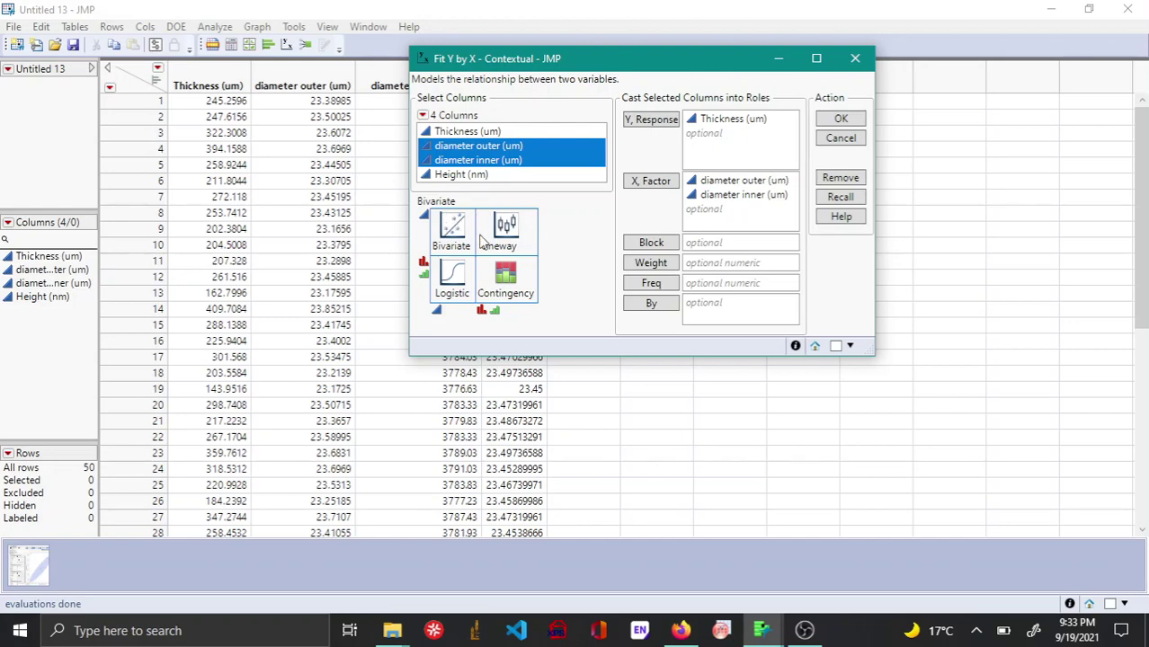
# Step: Run the bivariate fit and overlay 0.90 density ellipses on both Thickness scatterplots
pyautogui.click(838, 121)
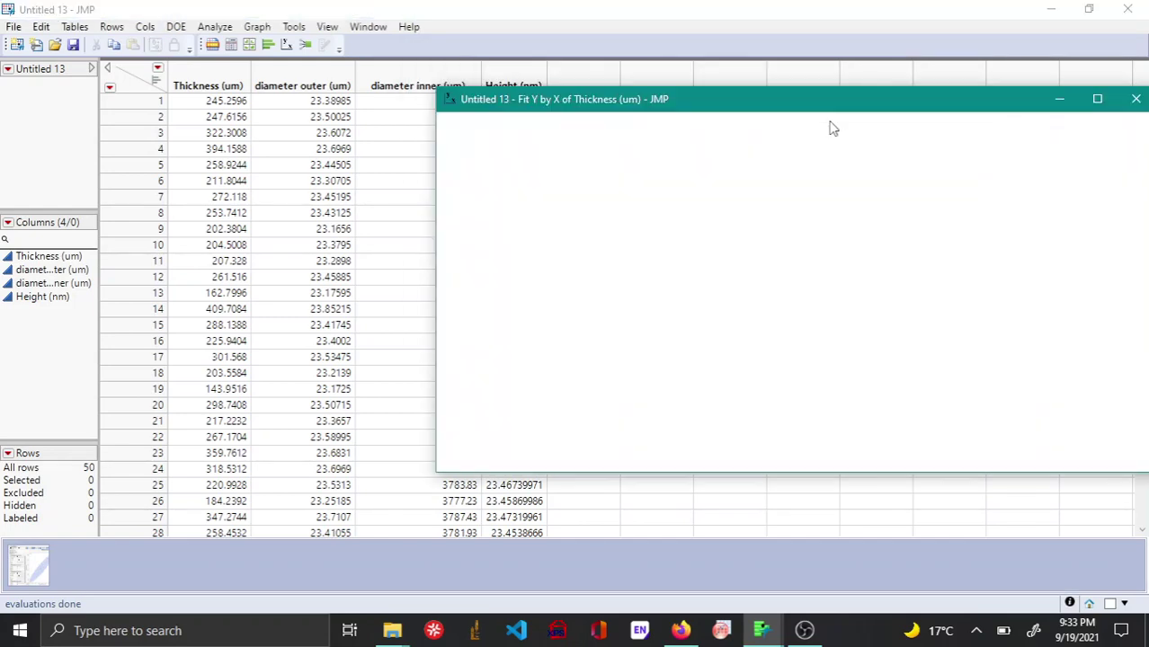
pyautogui.moveTo(766, 102); pyautogui.dragTo(575, 97)
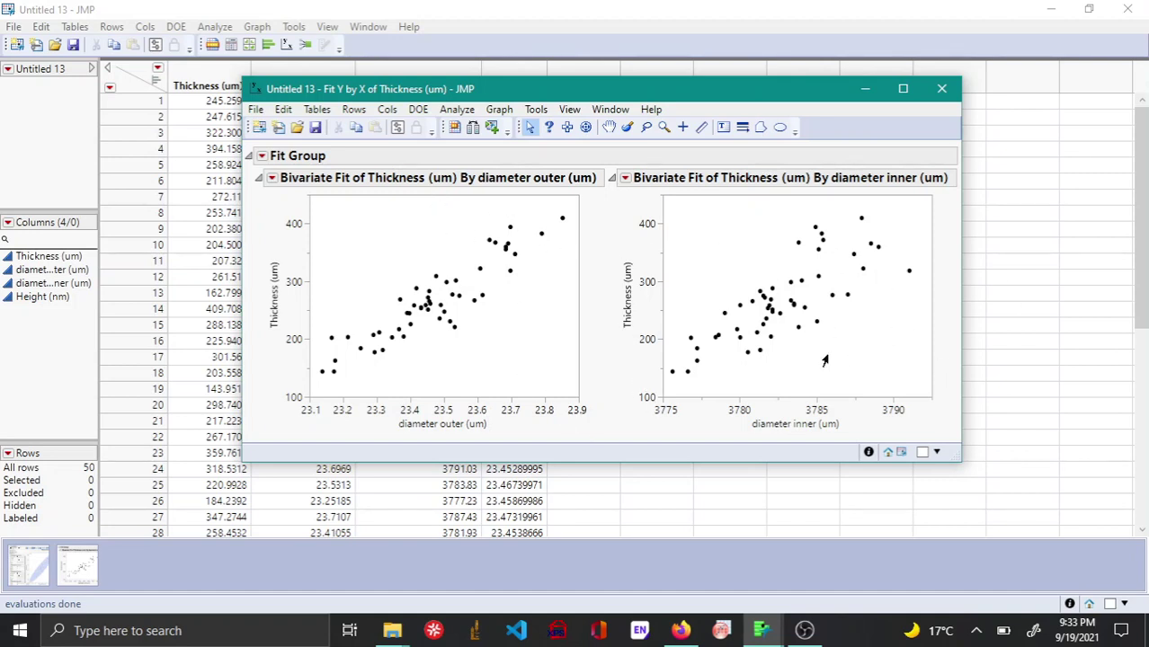
pyautogui.click(272, 179)
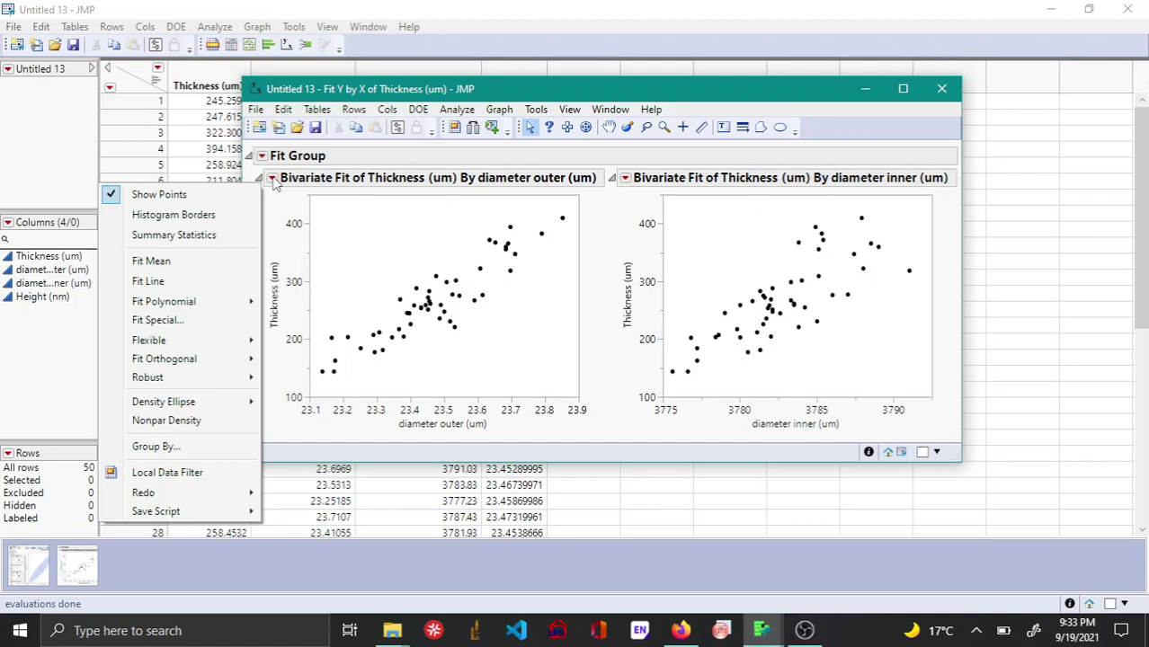
pyautogui.moveTo(217, 412)
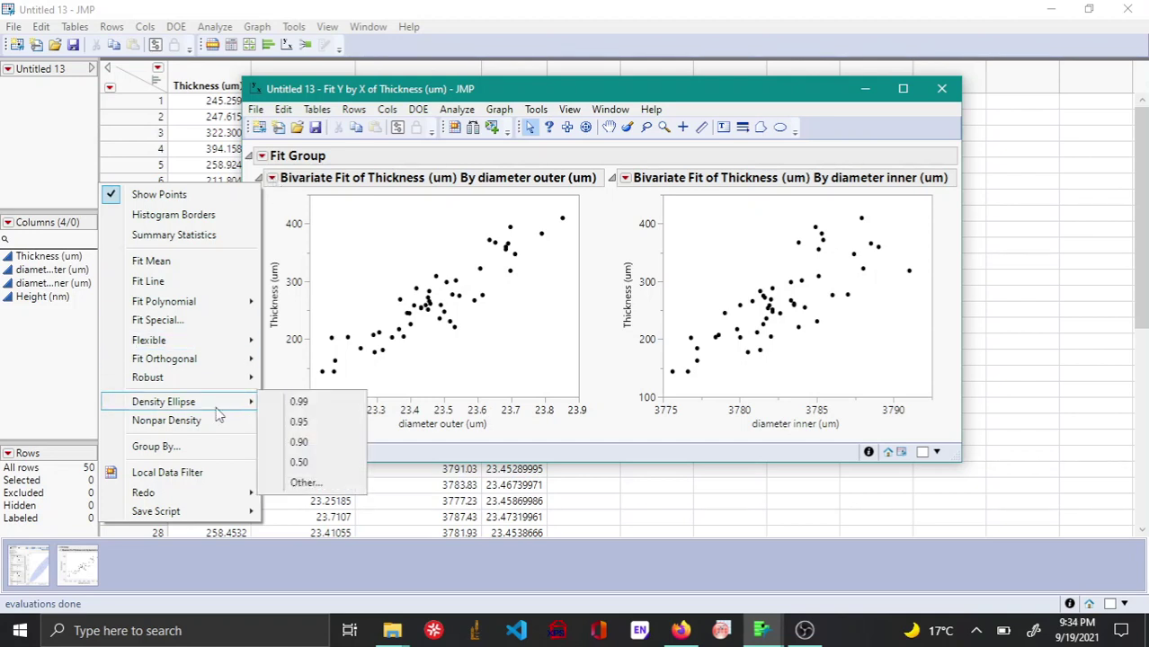
pyautogui.click(313, 444)
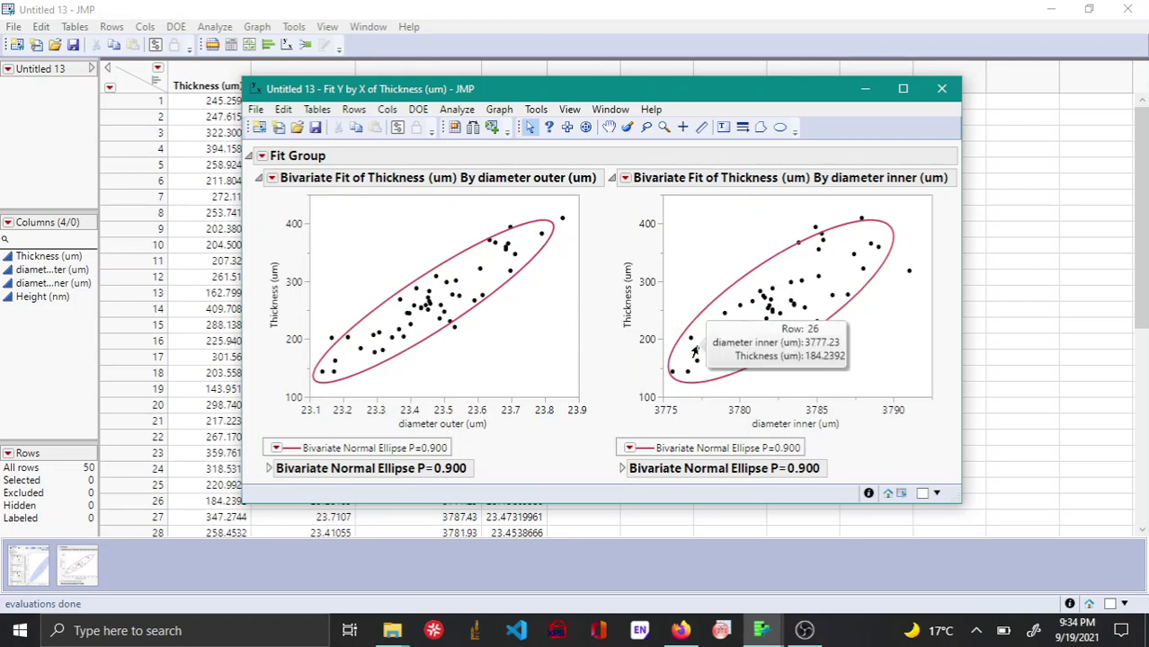
# Step: Close the bivariate report and assign Thickness, both diameters and Height as Y in Multivariate
pyautogui.click(941, 90)
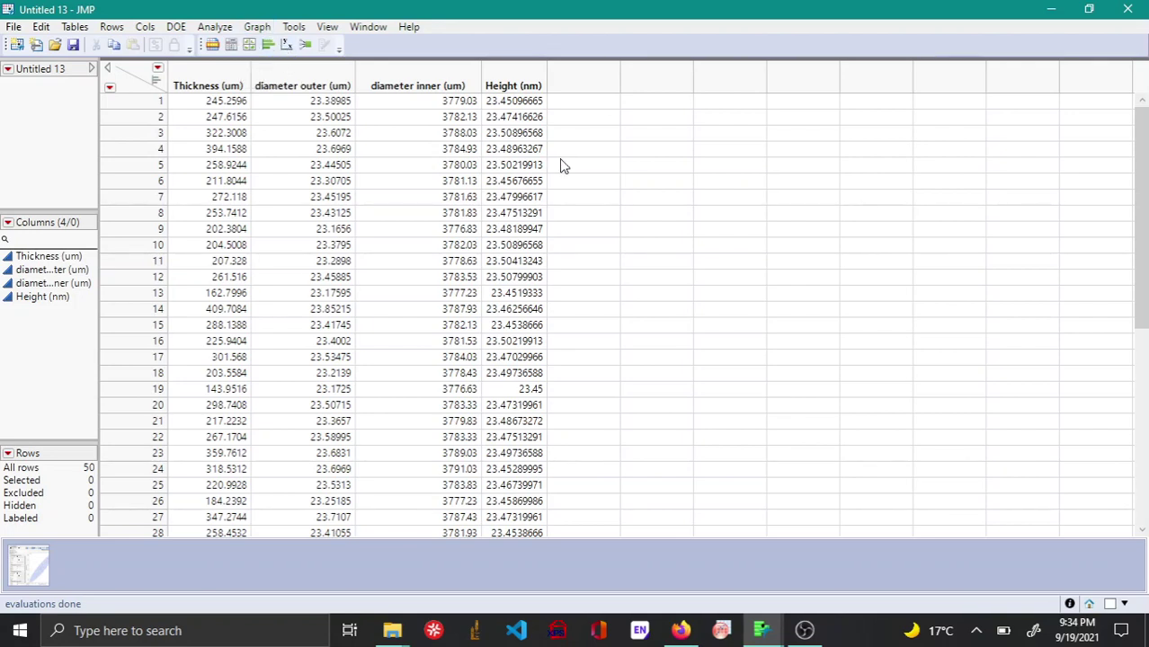
pyautogui.click(214, 27)
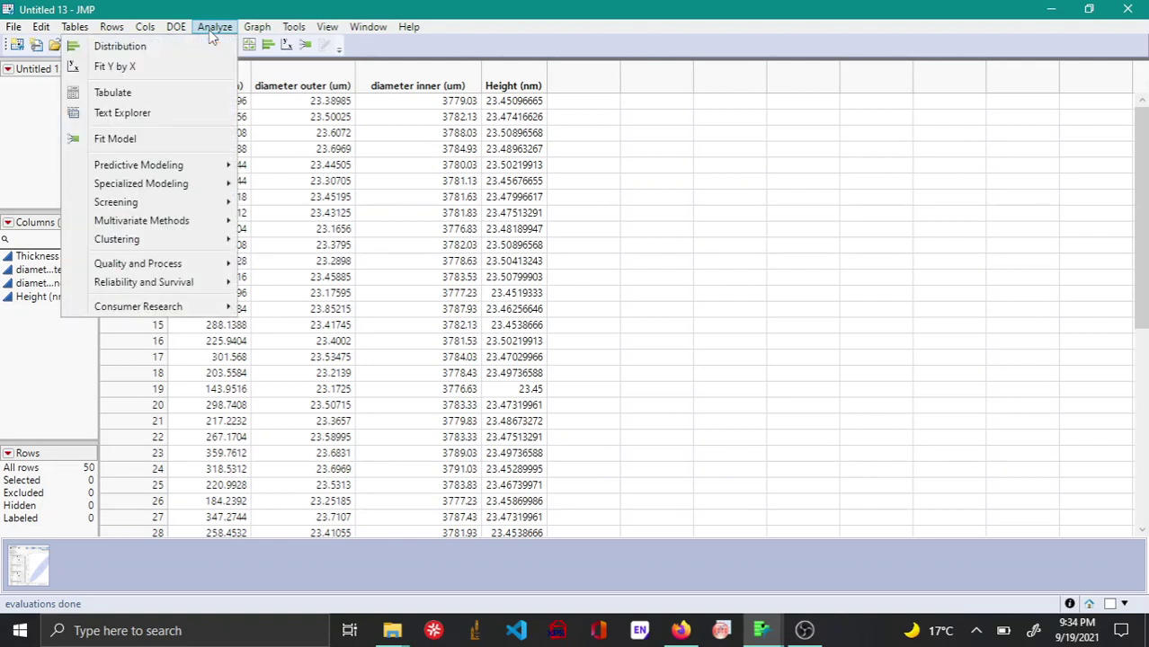
pyautogui.moveTo(207, 220)
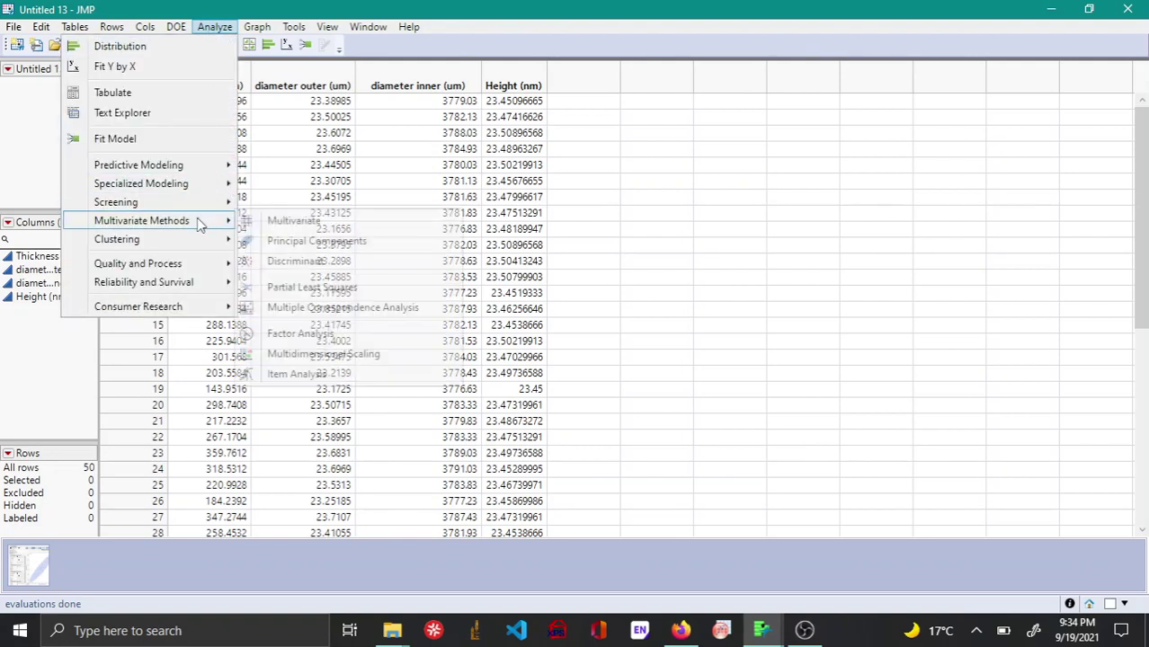
pyautogui.click(295, 221)
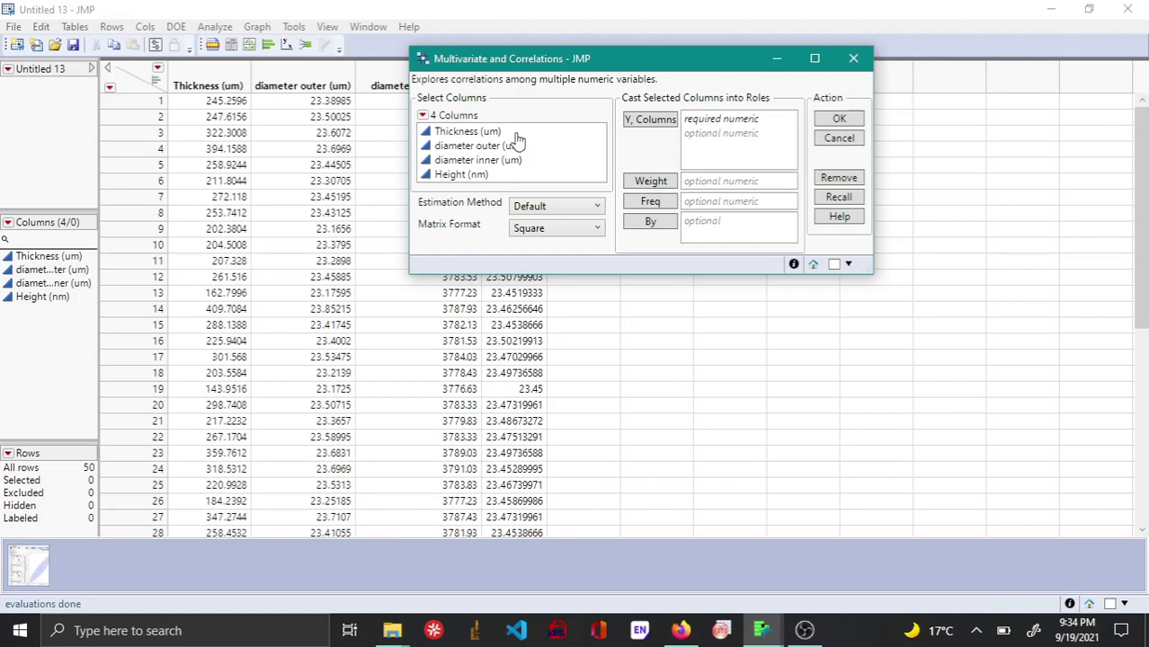
pyautogui.moveTo(506, 133); pyautogui.dragTo(528, 178)
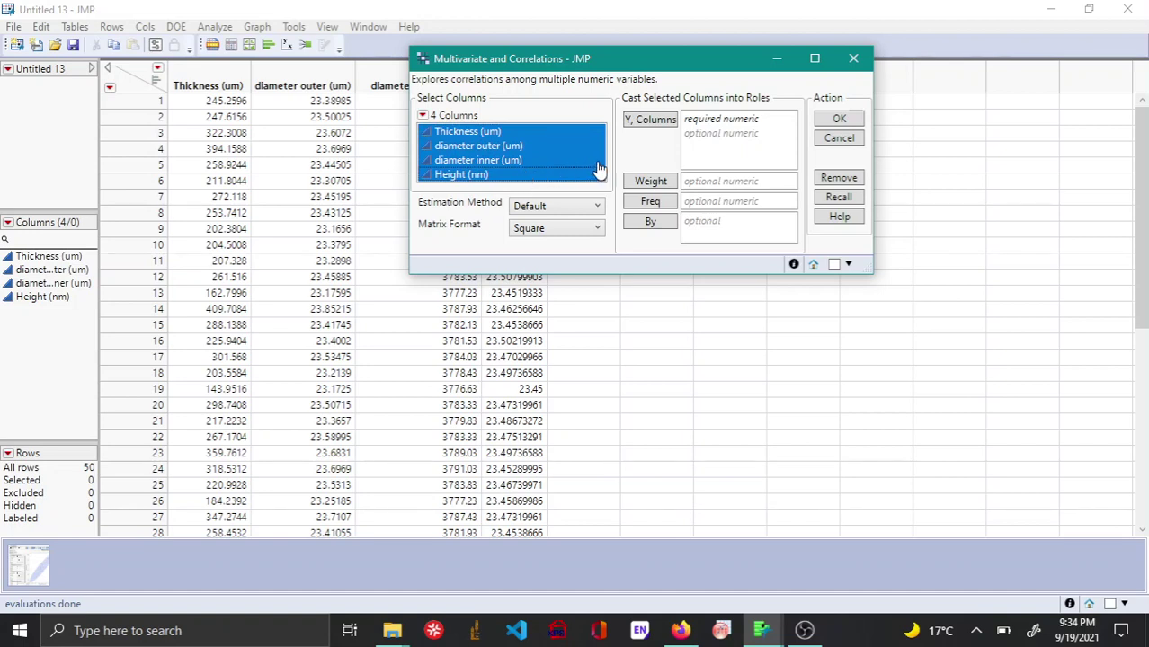
pyautogui.click(644, 121)
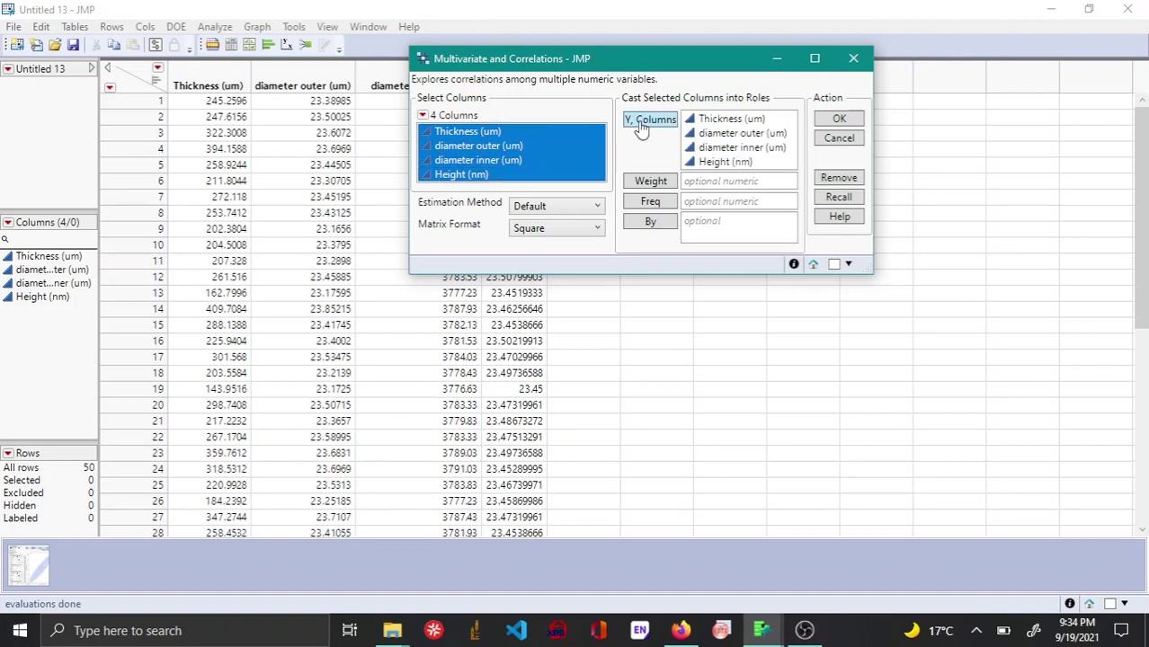
# Step: Run the Multivariate analysis and review the correlation matrix (Thickness–outer diameter 0.9167) and scatterplot matrix
pyautogui.click(845, 120)
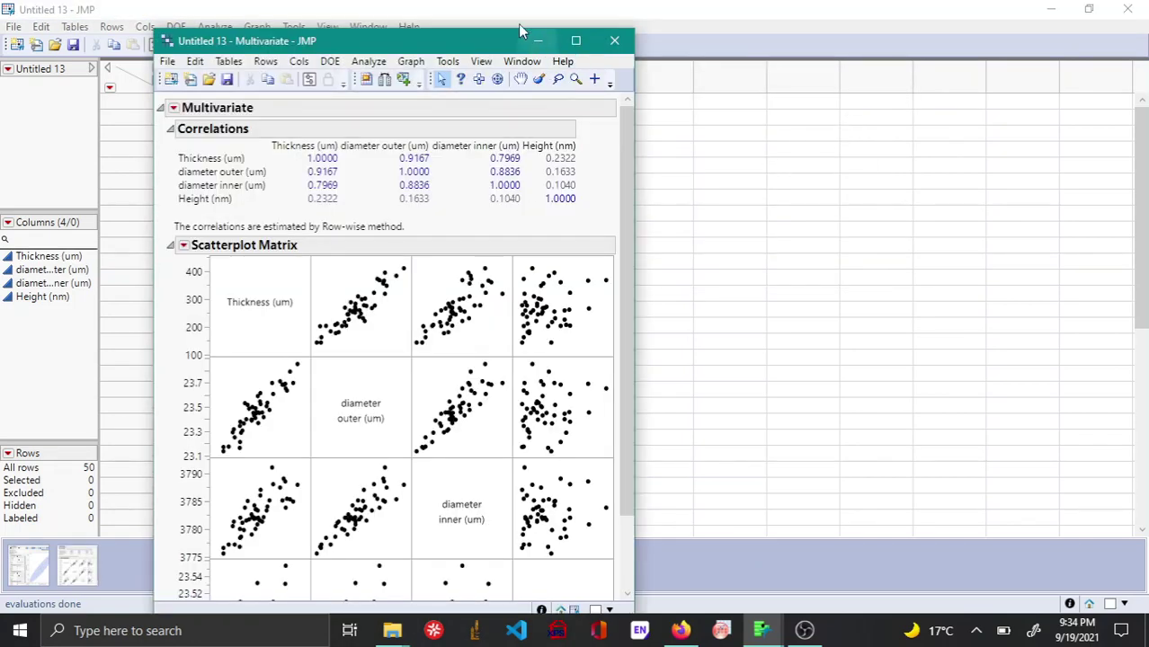
pyautogui.moveTo(489, 33); pyautogui.dragTo(600, 50)
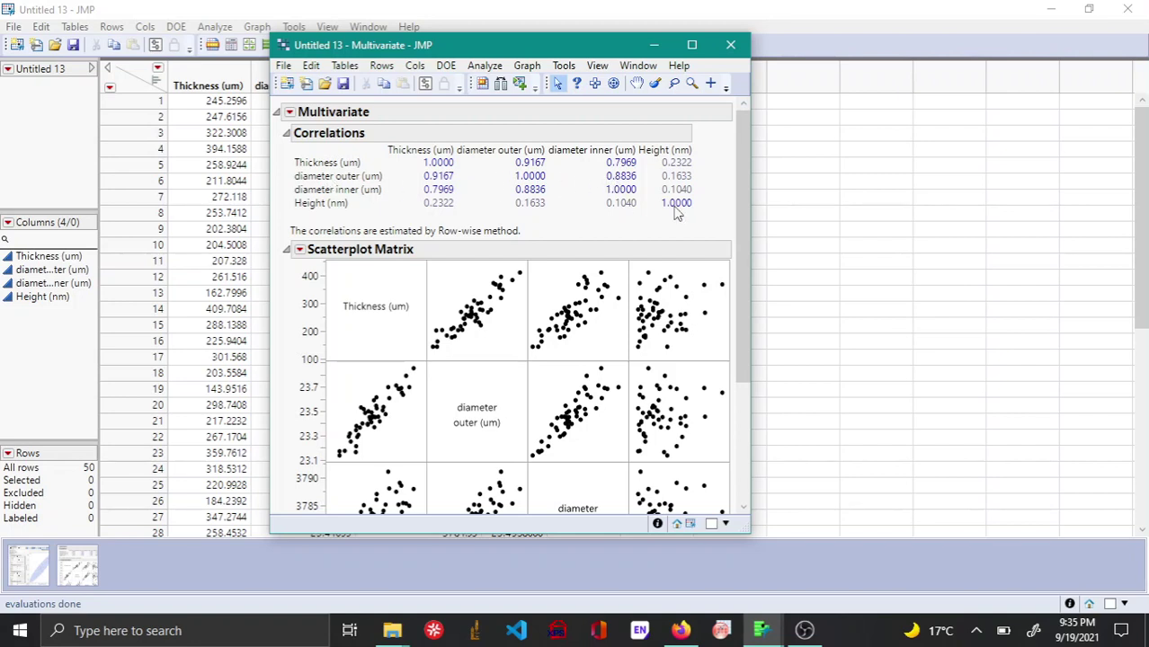
pyautogui.scroll(-1, 477, 238)
pyautogui.scroll(-1, 488, 243)
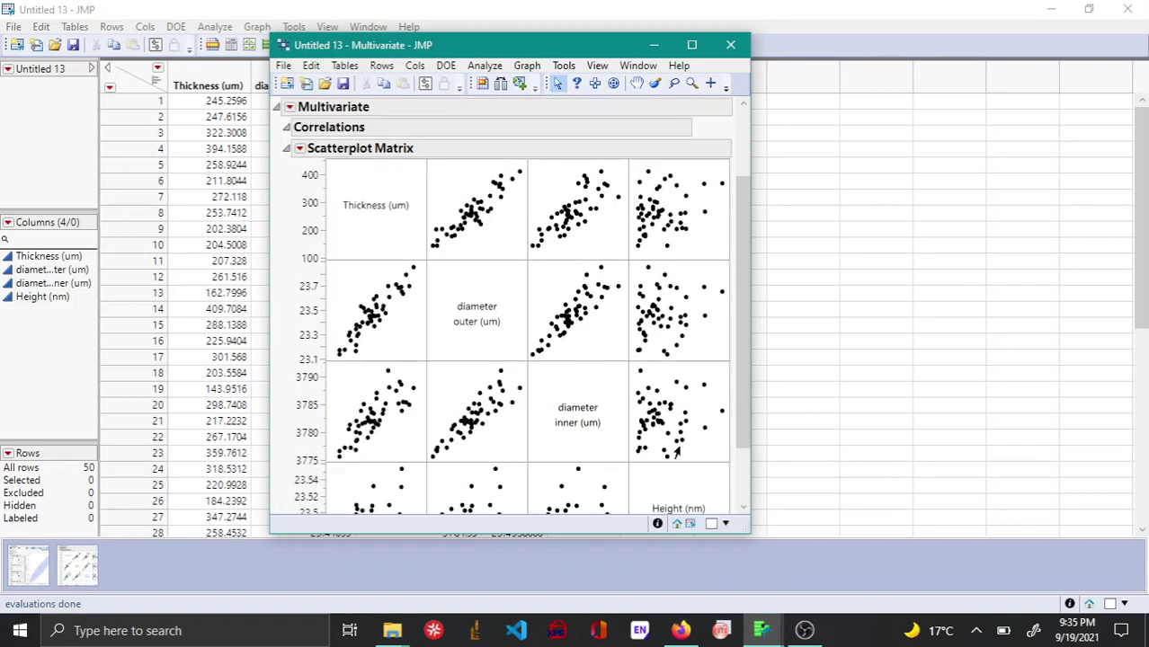
# Step: Add shaded density ellipses to every scatterplot matrix panel, then shift the report window right
pyautogui.click(298, 151)
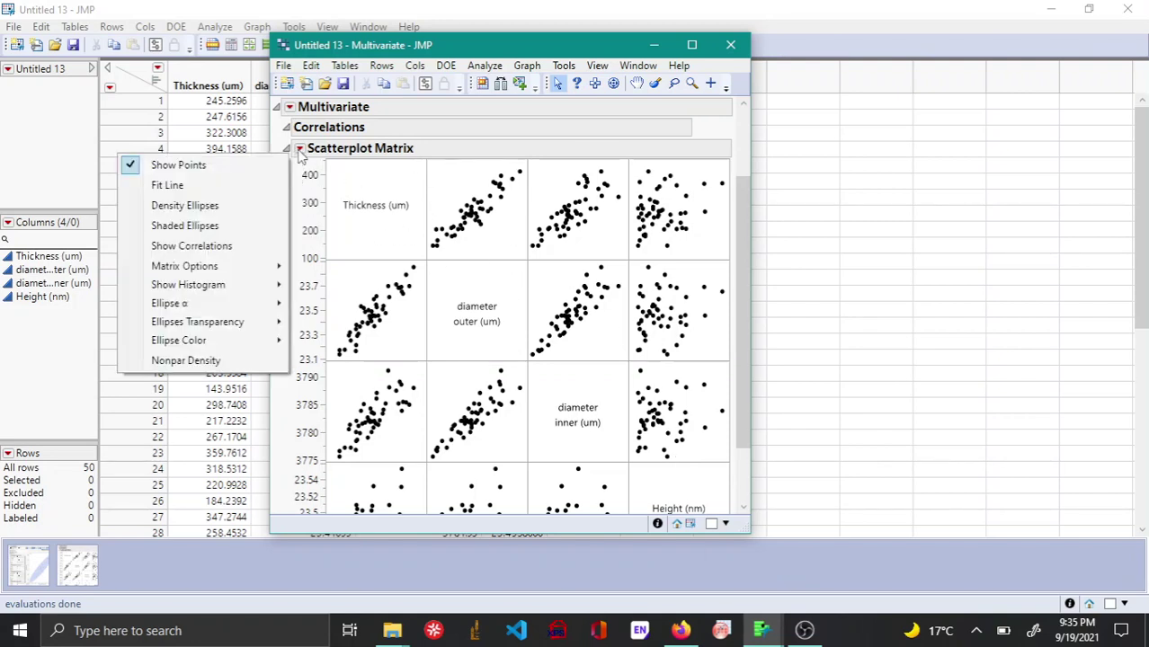
pyautogui.click(230, 209)
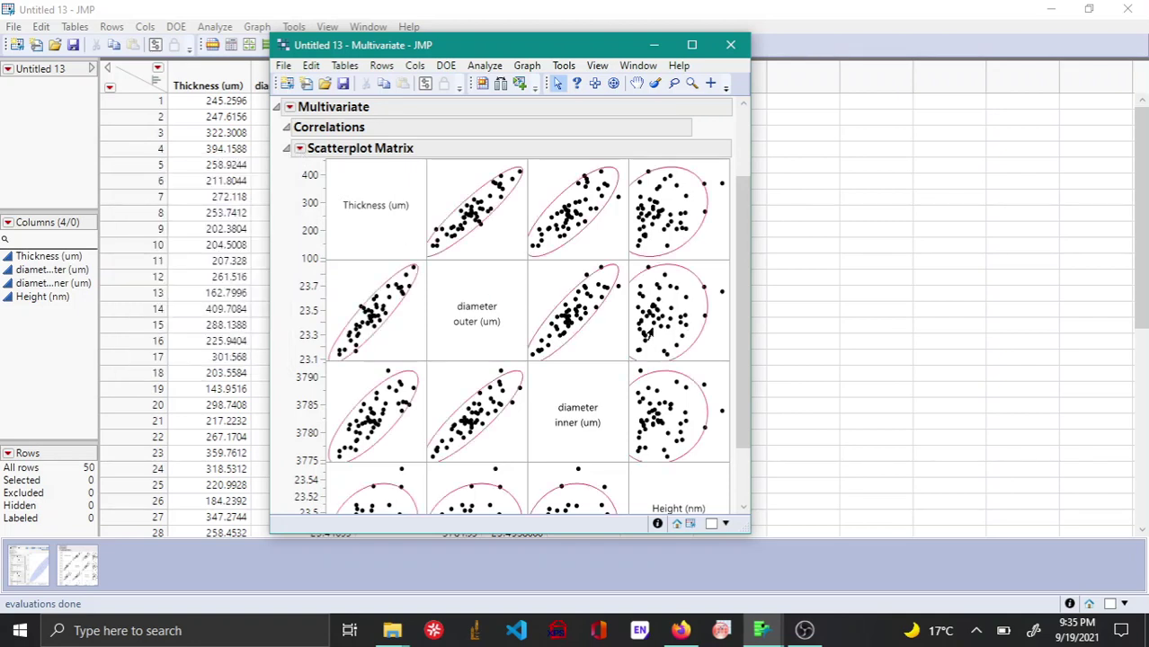
pyautogui.click(299, 149)
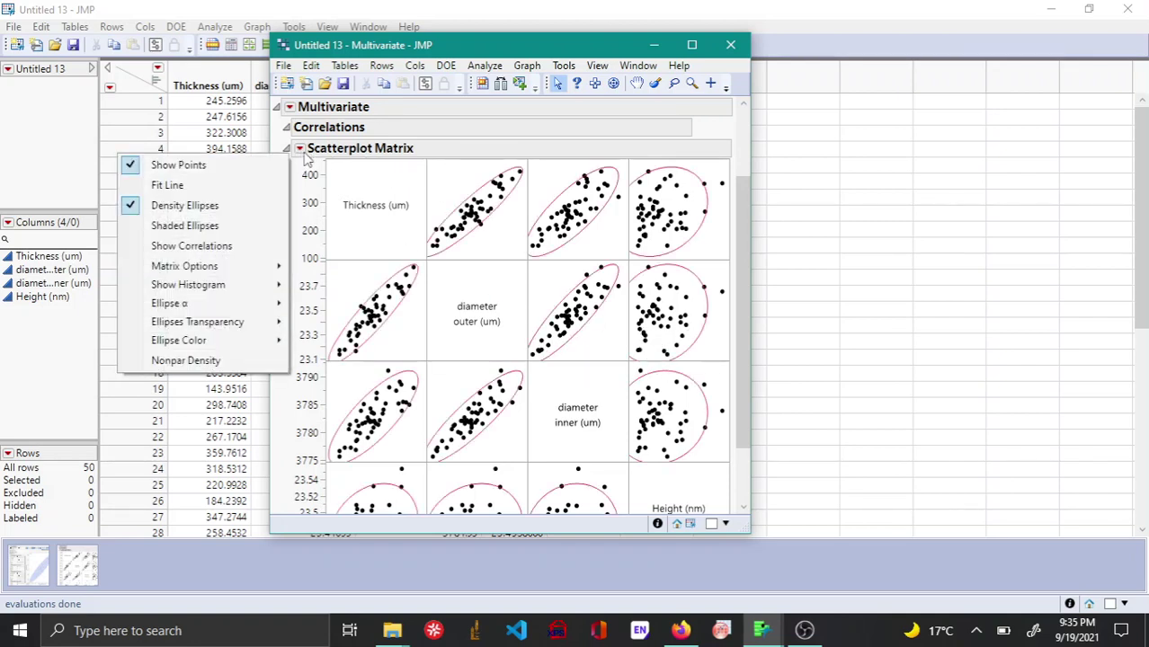
pyautogui.click(227, 226)
pyautogui.scroll(-3, 544, 328)
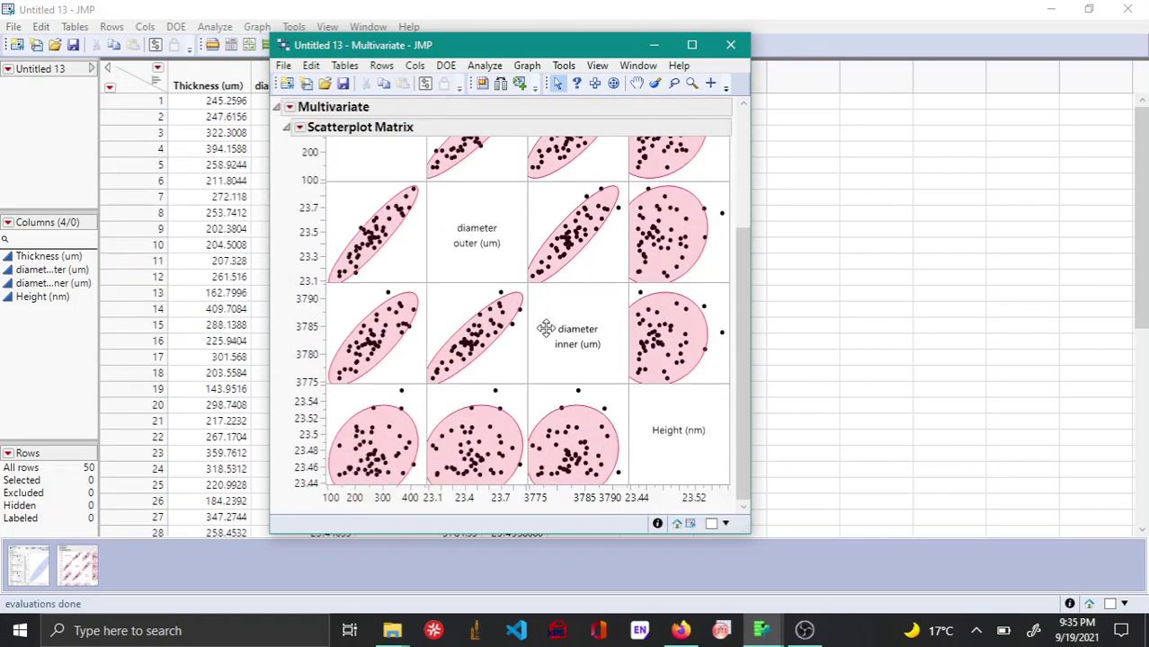
pyautogui.scroll(2, 545, 335)
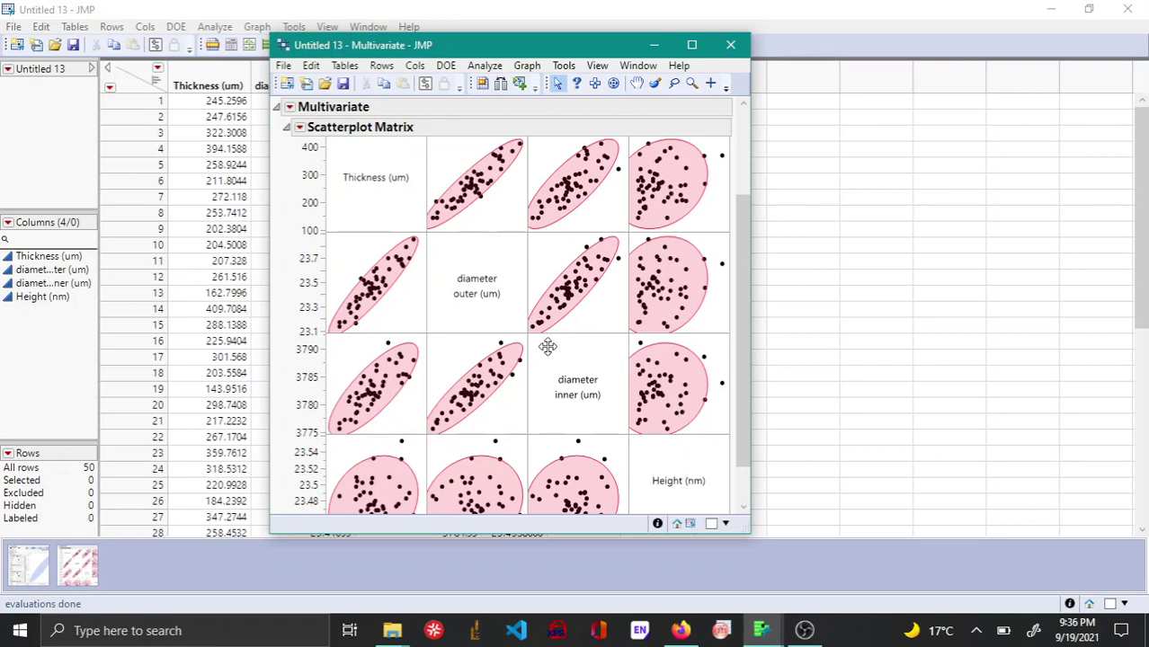
pyautogui.scroll(-3, 547, 347)
pyautogui.scroll(5, 553, 351)
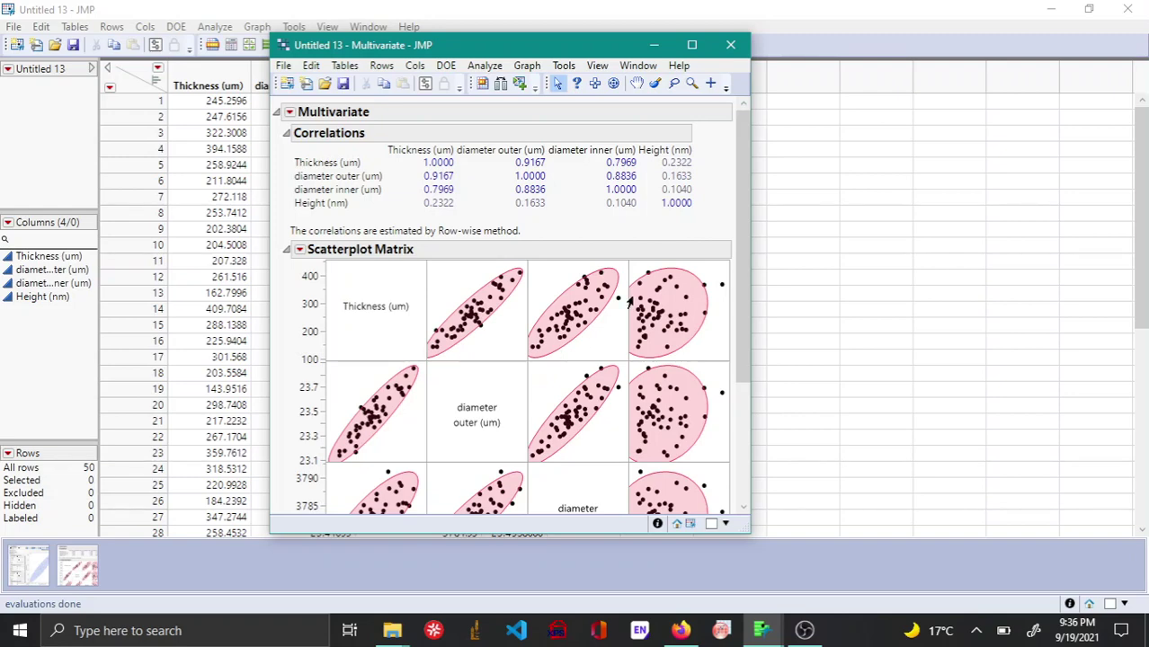
pyautogui.moveTo(584, 56); pyautogui.dragTo(806, 44)
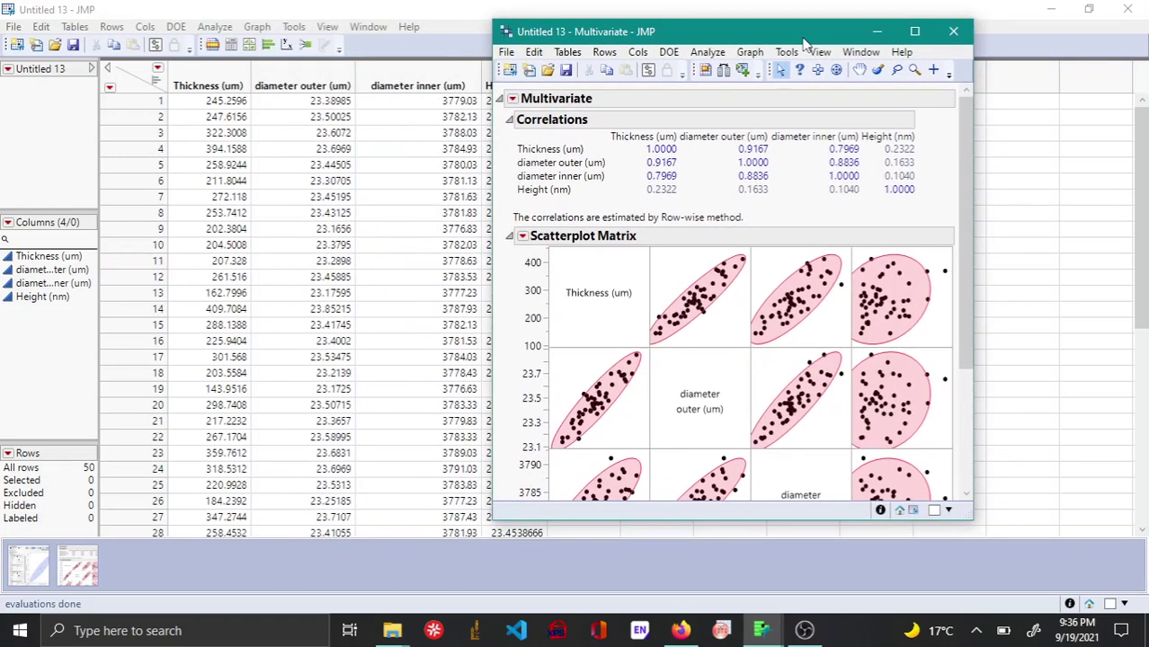